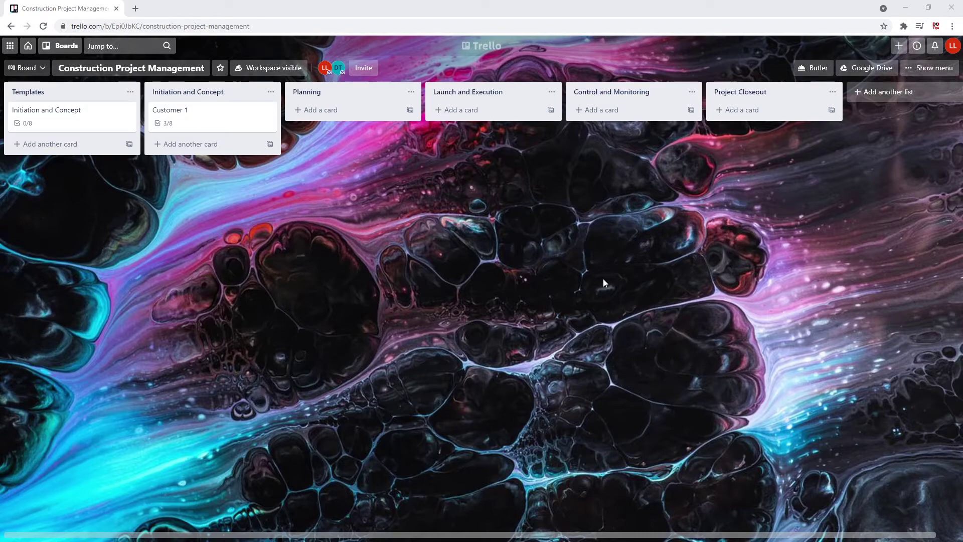
# Invite the first person to the board by pasting their username and sending the invitation
pyautogui.click(364, 71)
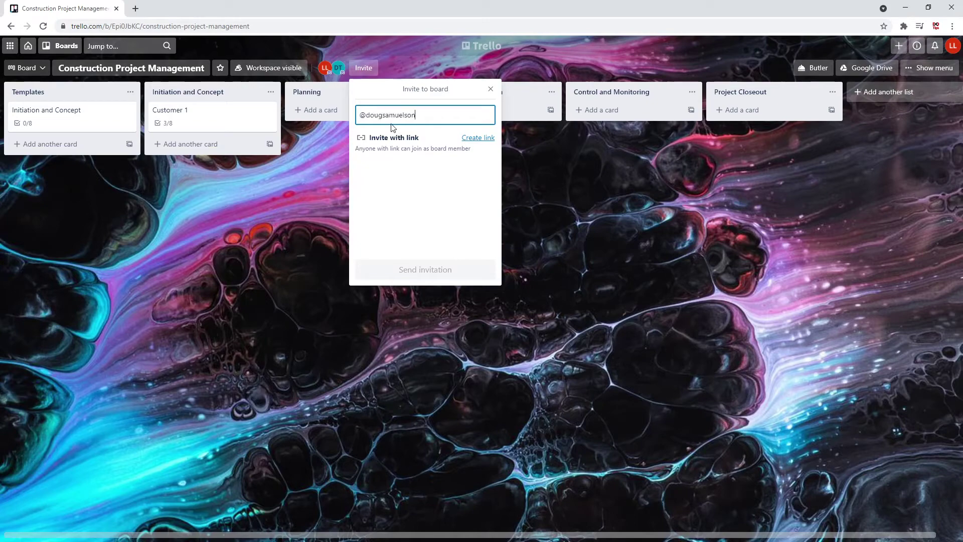
pyautogui.click(411, 146)
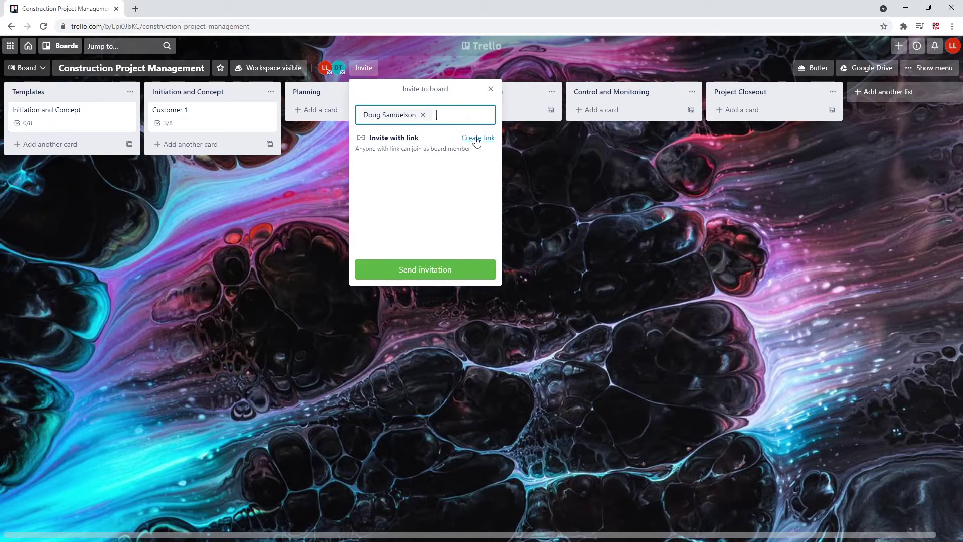
pyautogui.click(431, 275)
# Invite a second person to the board by their @ username
pyautogui.click(377, 68)
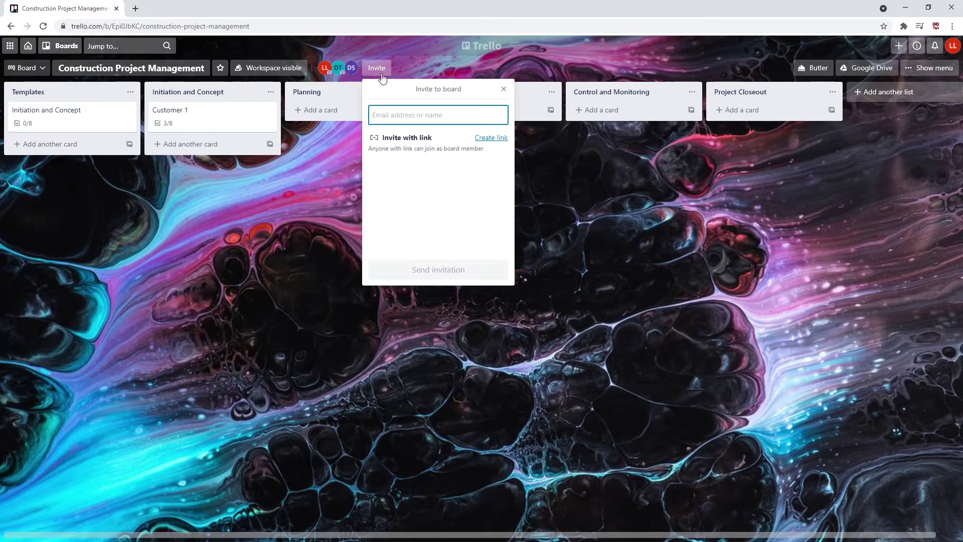
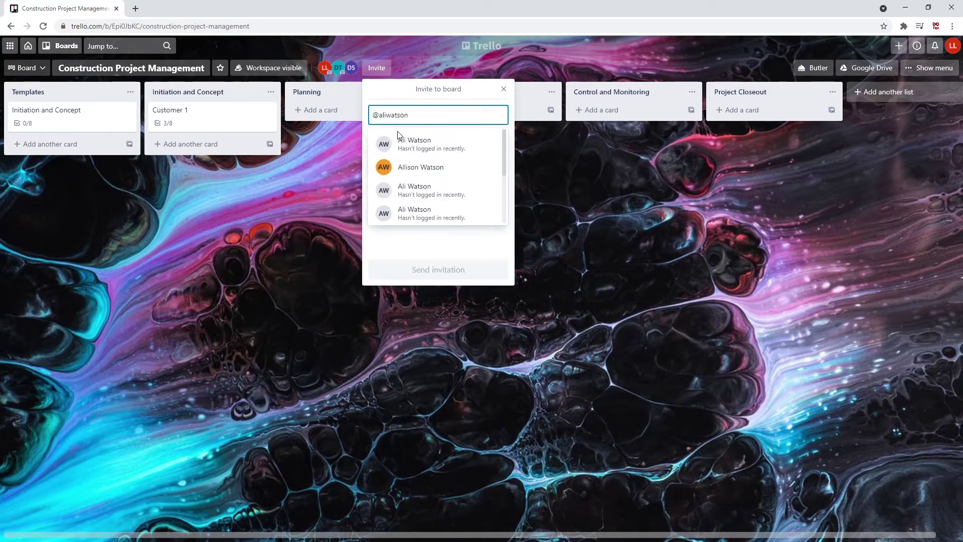
pyautogui.click(424, 168)
pyautogui.click(434, 269)
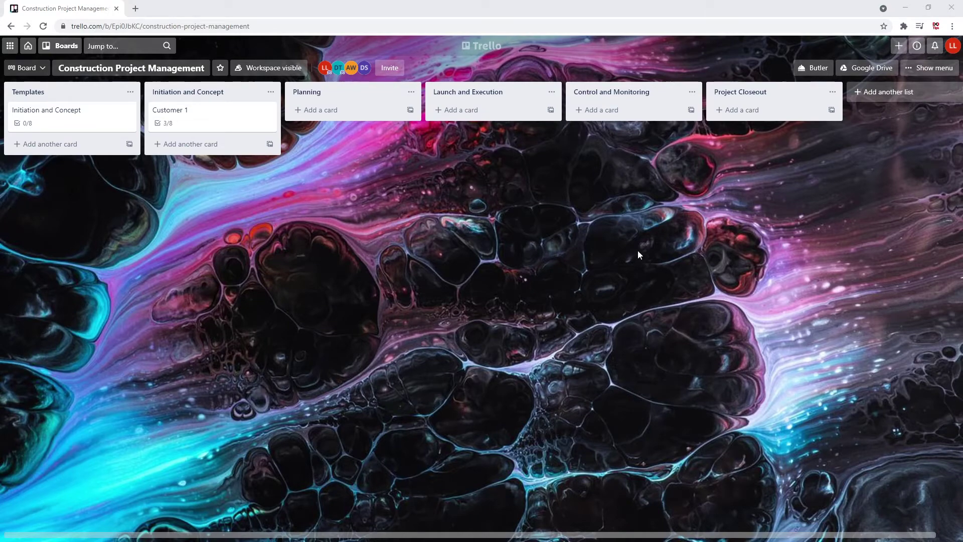
# Check the board's Google Drive options and the Customer 1 card
pyautogui.click(866, 74)
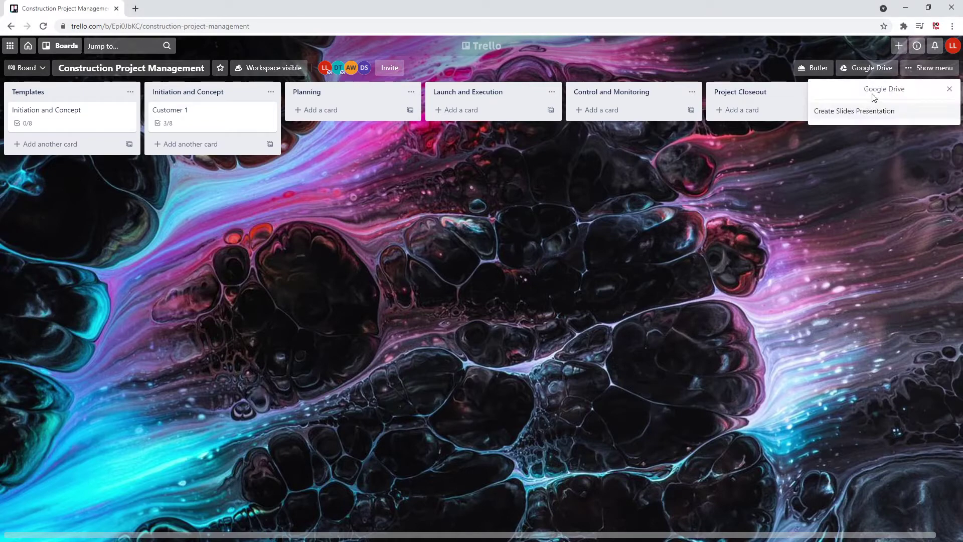
pyautogui.click(949, 89)
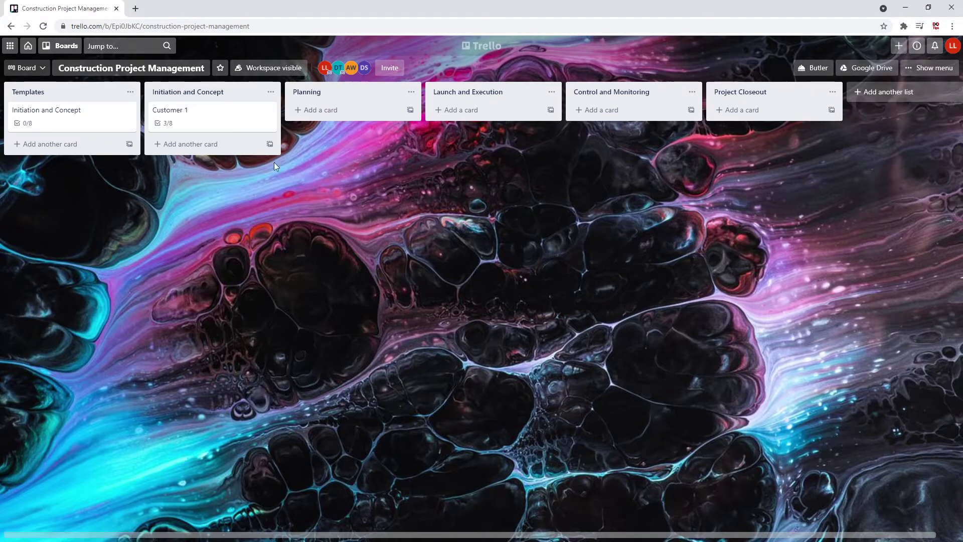
pyautogui.click(215, 117)
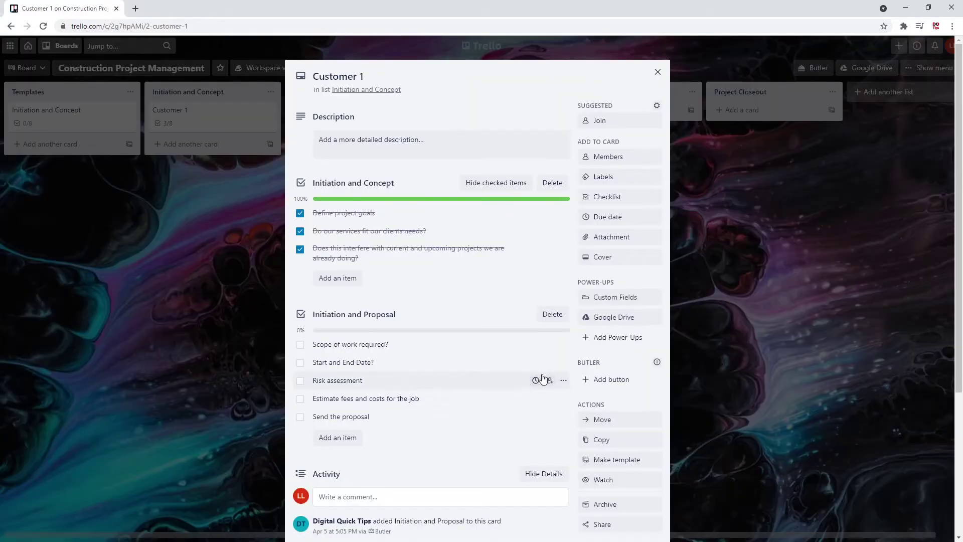
pyautogui.click(688, 327)
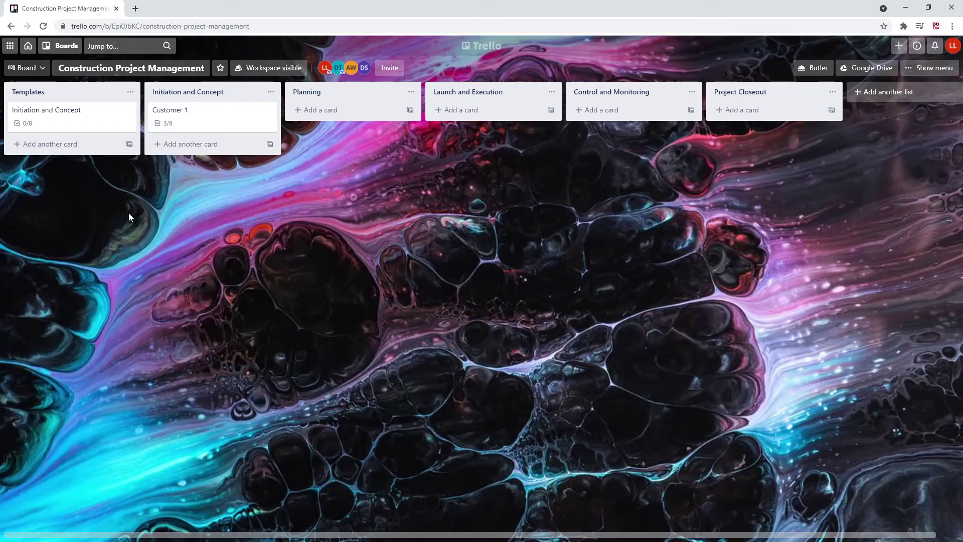
# Add a 'Planning' card to the Templates list and open its details
pyautogui.click(74, 148)
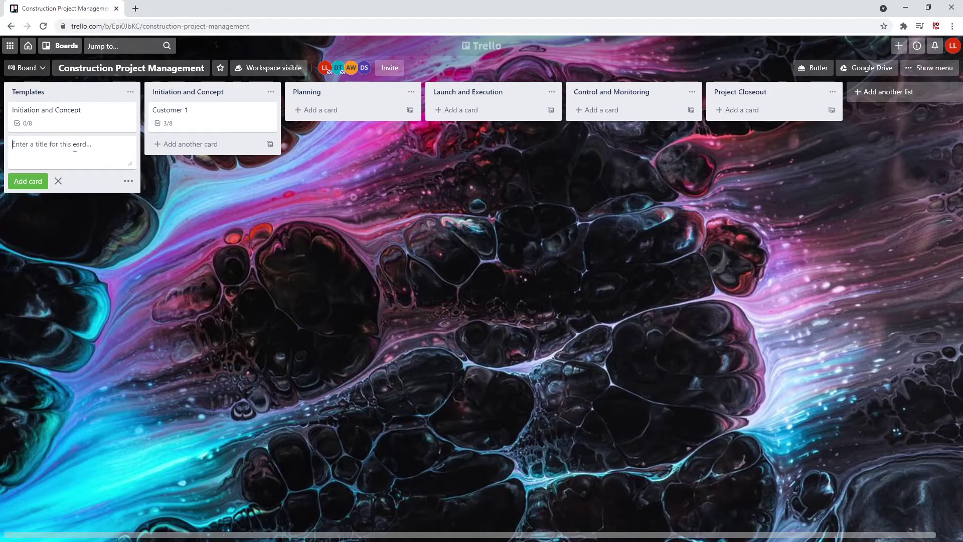
pyautogui.write('Planning')
pyautogui.press('Return')
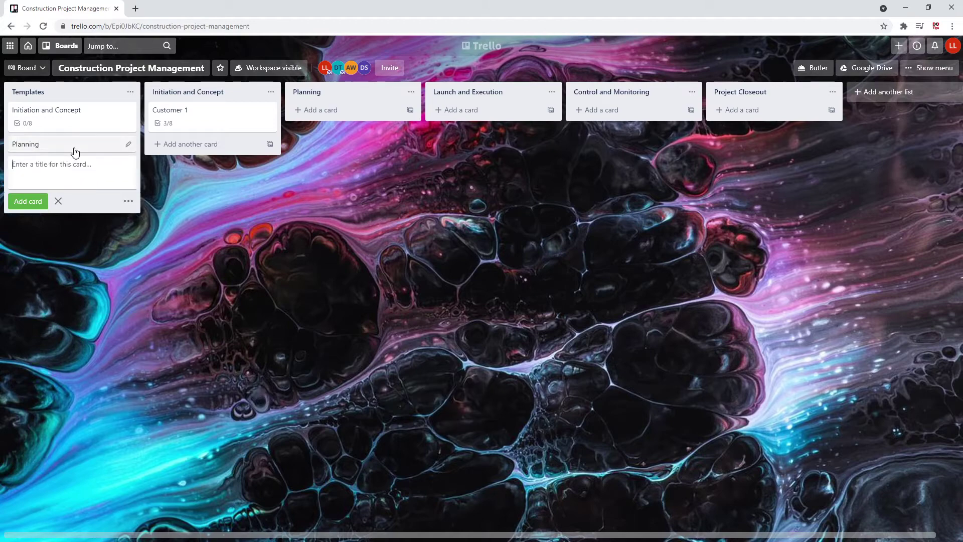
pyautogui.click(74, 145)
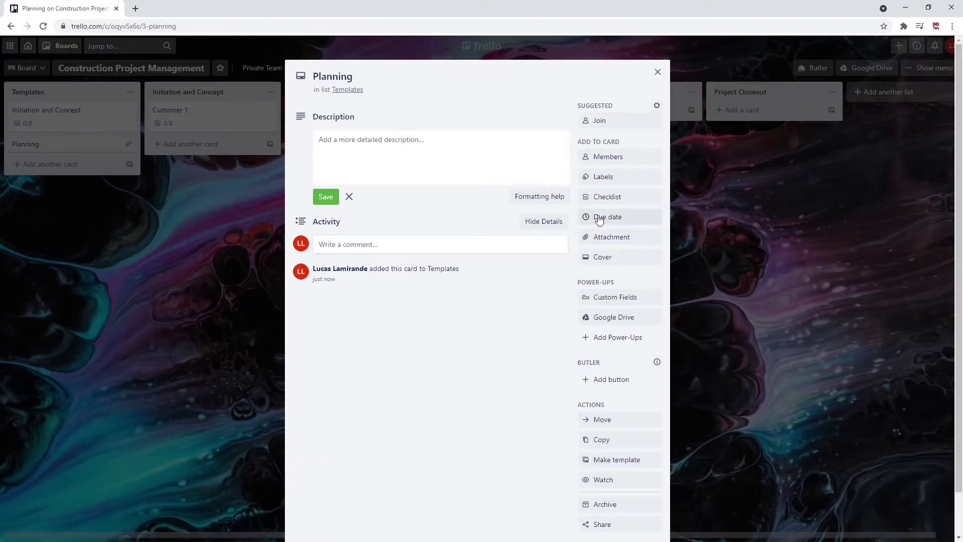
# Create a Cost Analysis checklist with the item 'Internal Meeting to discuss plan'
pyautogui.click(602, 198)
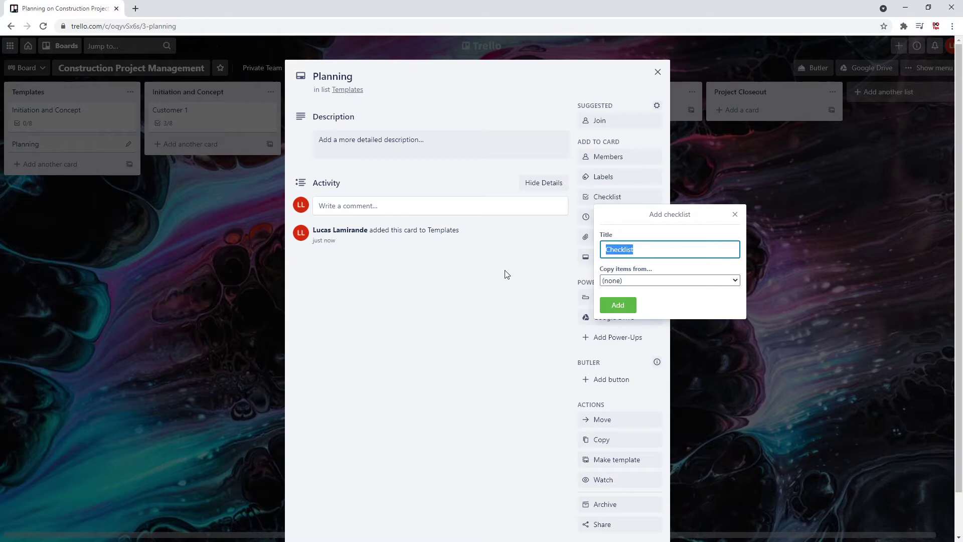
pyautogui.write('Cos')
pyautogui.write('t Anaal')
pyautogui.write('lysis')
pyautogui.press('Return')
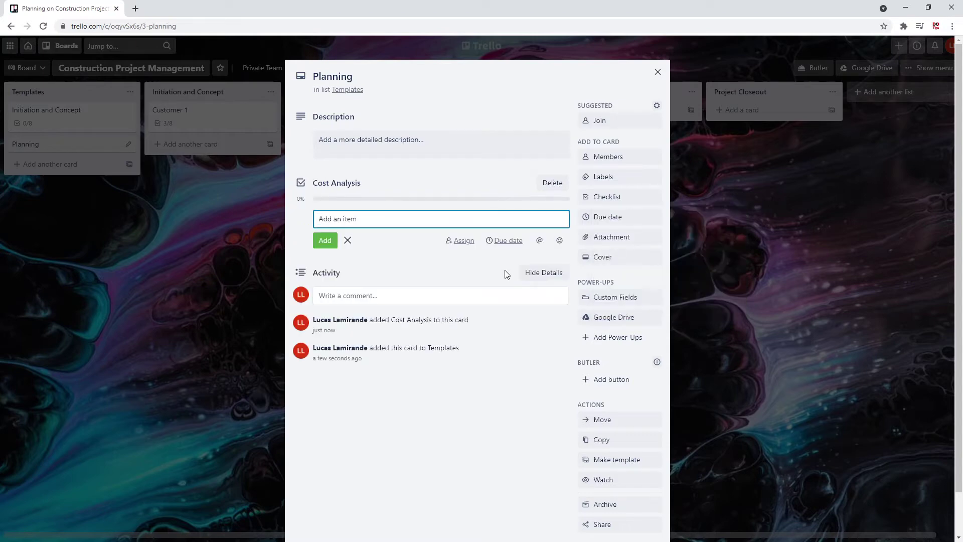
pyautogui.write('Internal Meeting to discuss plan')
pyautogui.press('Return')
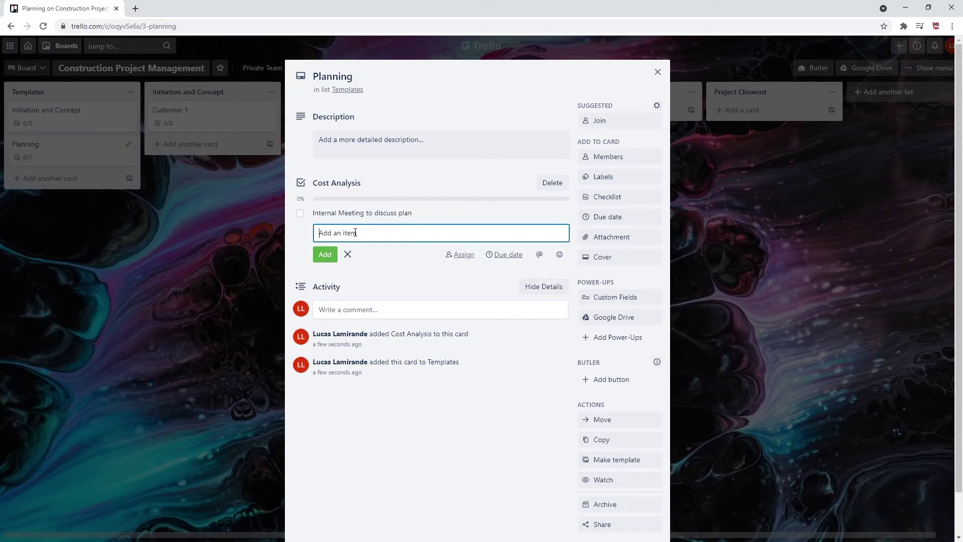
# Add items for discussing hard costs, a cash flow chart and a cost control plan
pyautogui.write('Discuss hard costs to make sure costs are close')
pyautogui.press('Return')
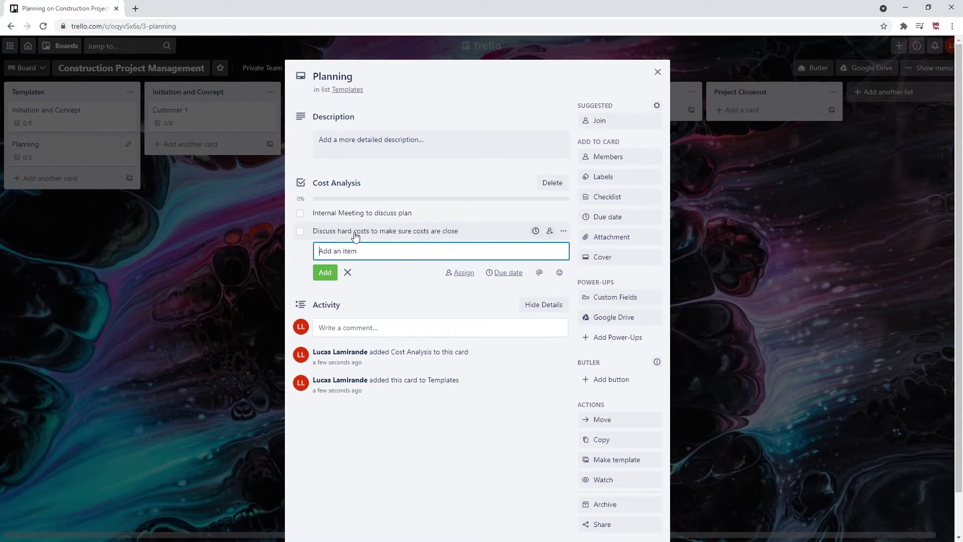
pyautogui.write('Create a cash flow chart')
pyautogui.press('Return')
pyautogui.write('Create a cost control plan')
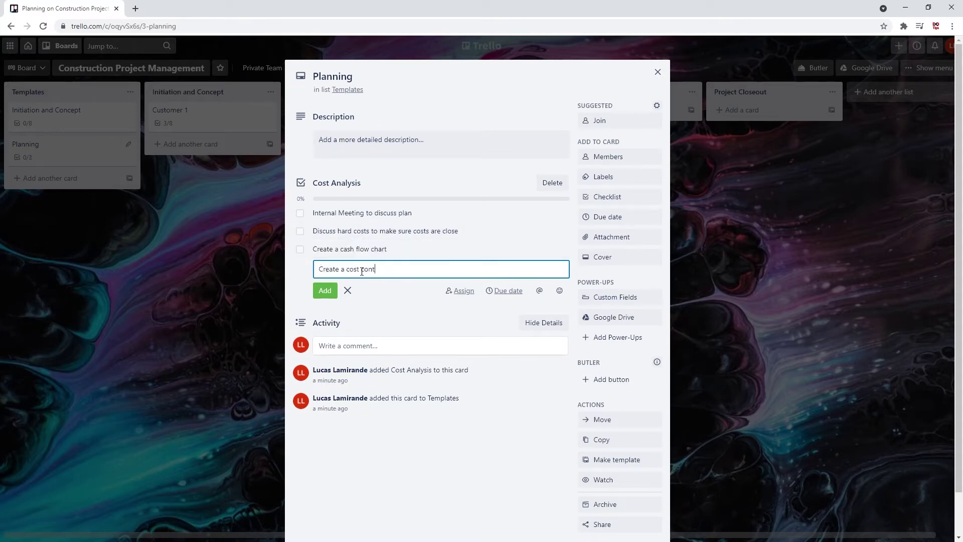
pyautogui.press('Return')
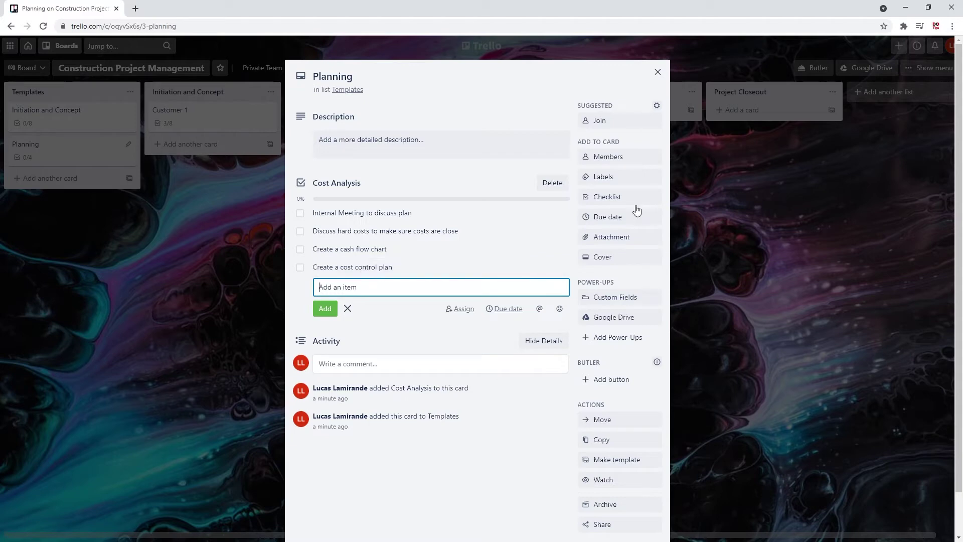
pyautogui.click(632, 199)
# Add a Communication Plan checklist with personnel/stakeholders, communication method and Frequency of meetings items, then close the card
pyautogui.write('Communication Plan')
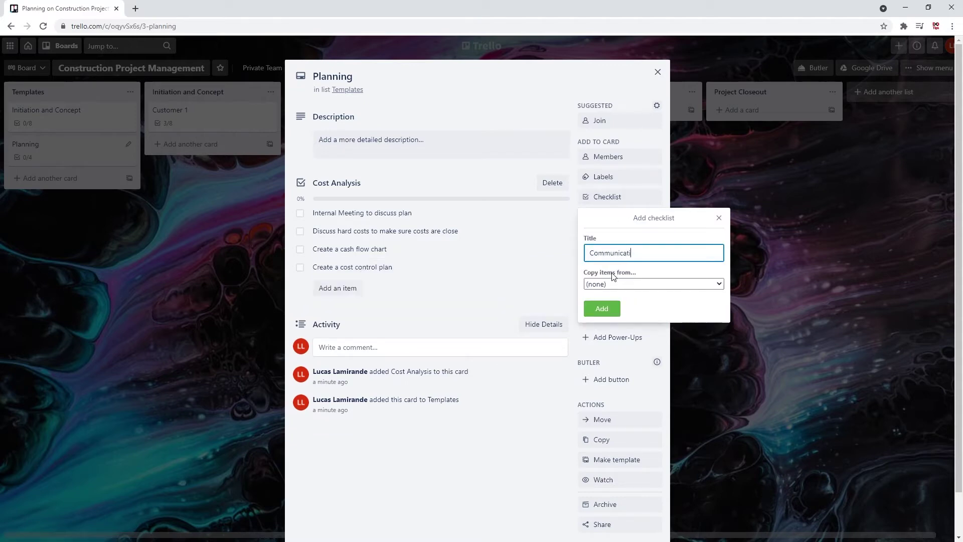
pyautogui.press('Return')
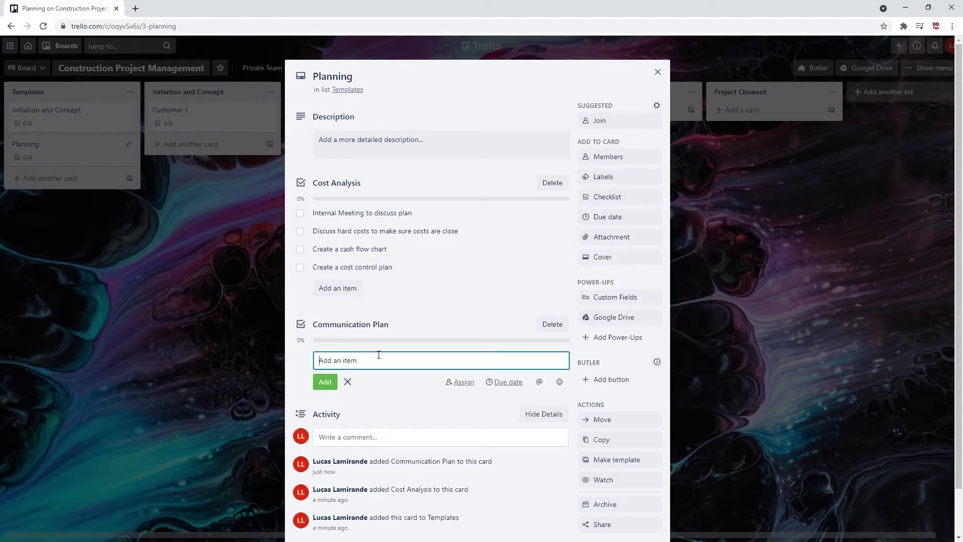
pyautogui.write('Complete list of personnel and stakeholders')
pyautogui.press('Return')
pyautogui.write('prefer')
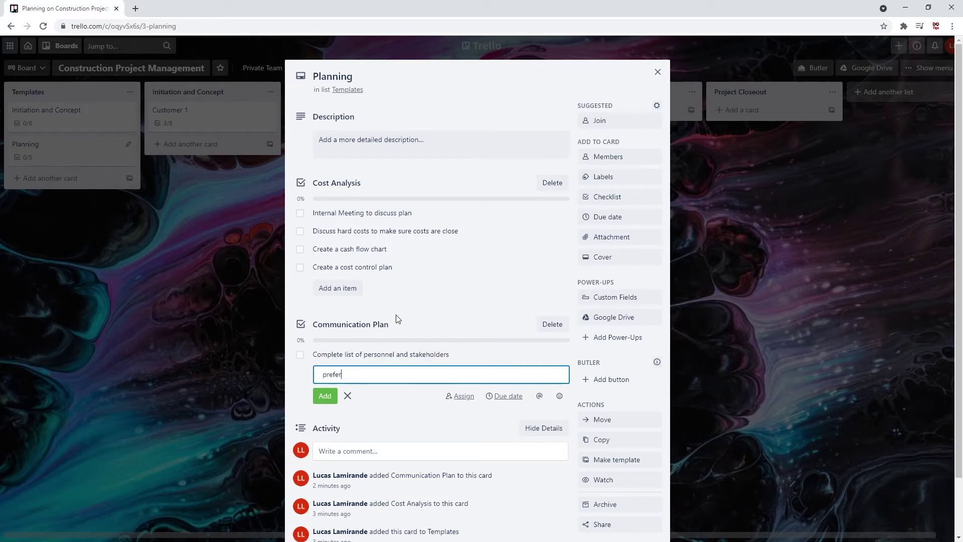
pyautogui.write('red communication methon')
pyautogui.press('Return')
pyautogui.write('Freque')
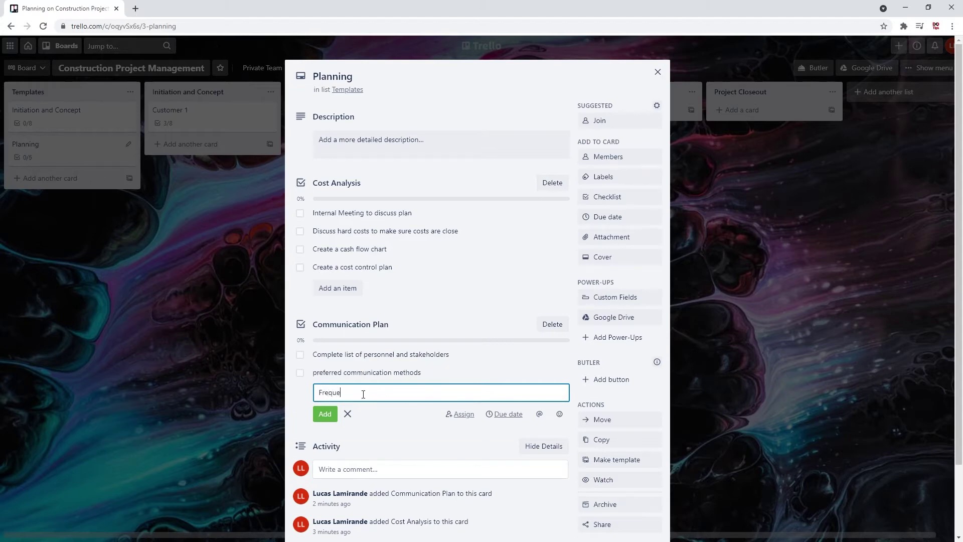
pyautogui.write('ncy of meetings')
pyautogui.press('Return')
pyautogui.click(394, 416)
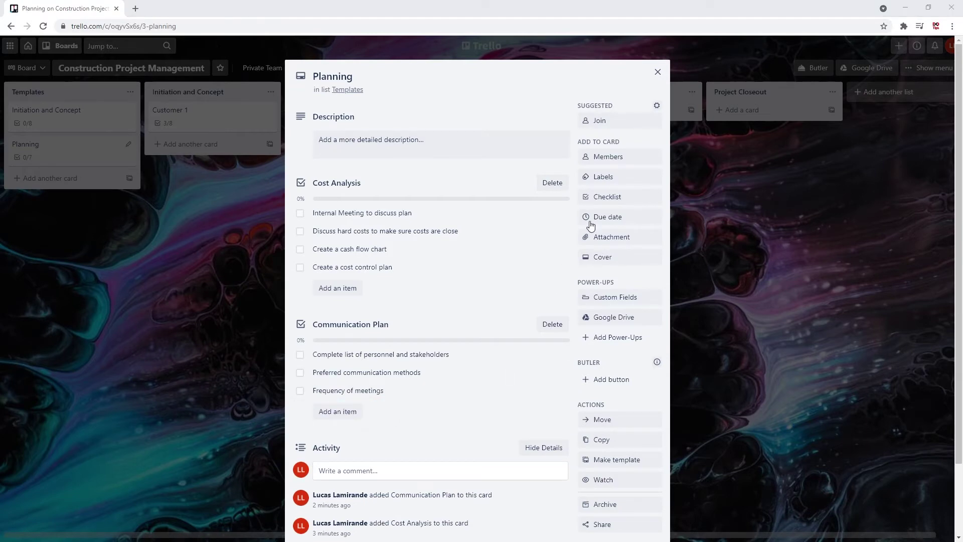
pyautogui.click(657, 75)
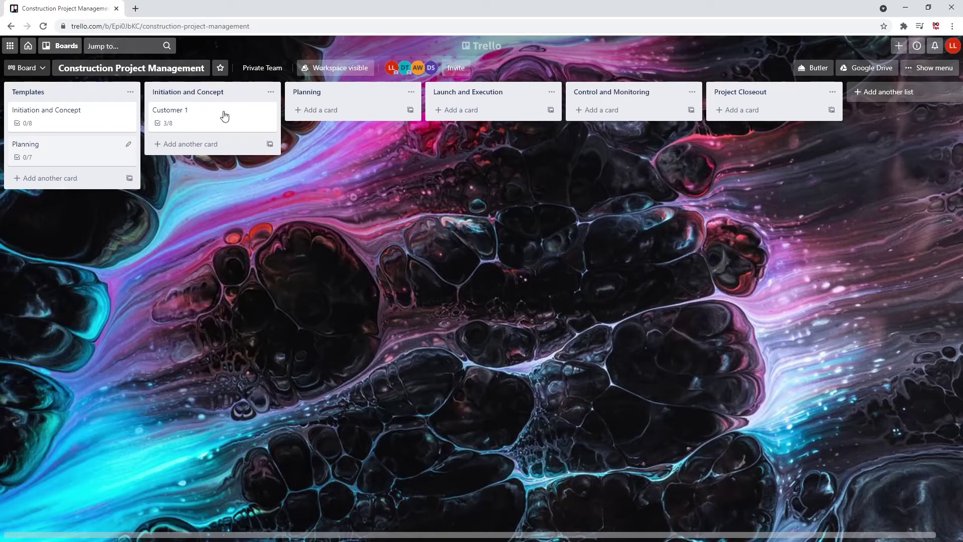
# On Customer 1, create a Position text custom field
pyautogui.click(264, 125)
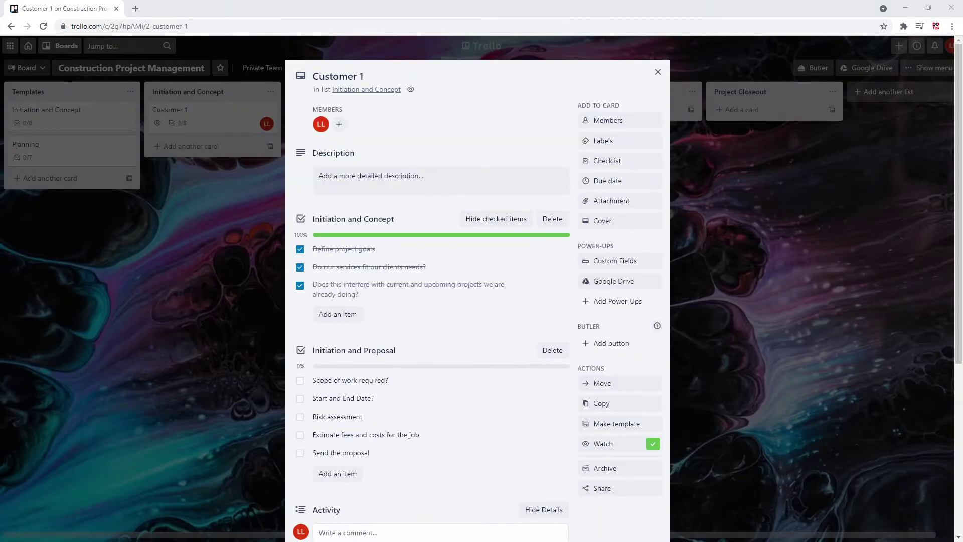
pyautogui.click(624, 263)
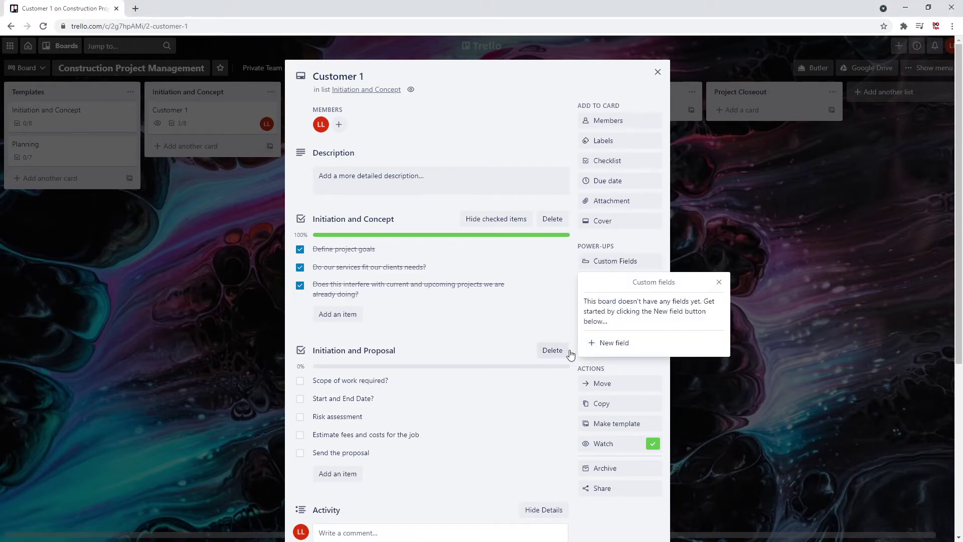
pyautogui.click(608, 342)
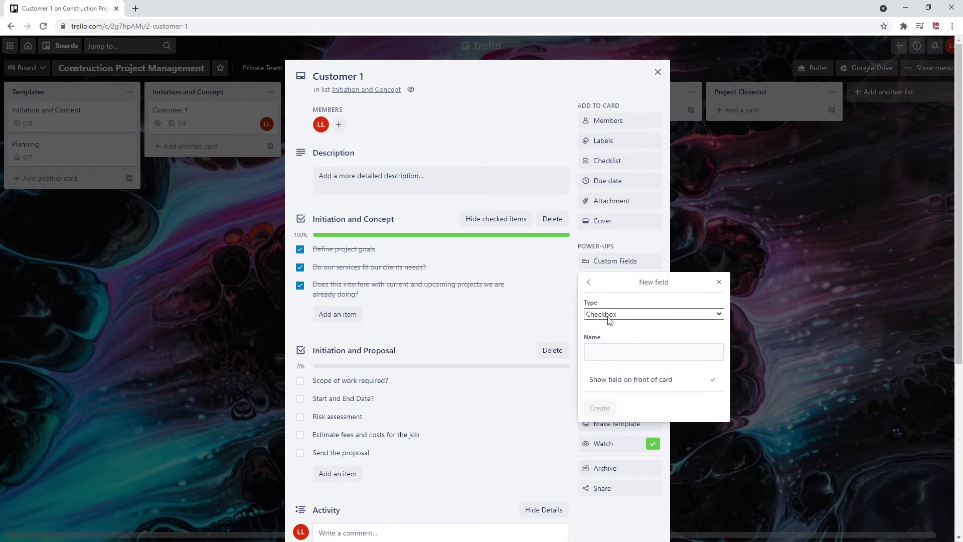
pyautogui.click(609, 316)
pyautogui.click(608, 356)
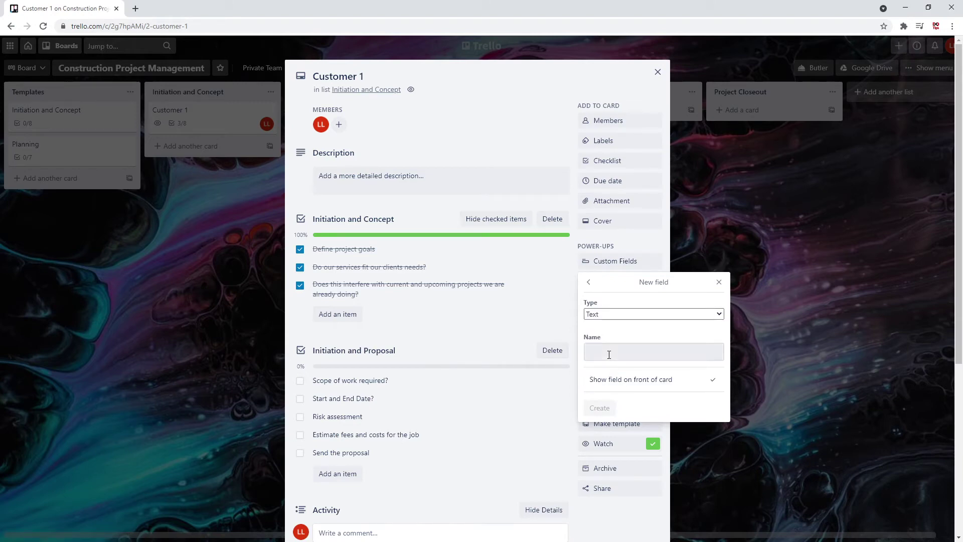
pyautogui.click(609, 353)
pyautogui.write('Position')
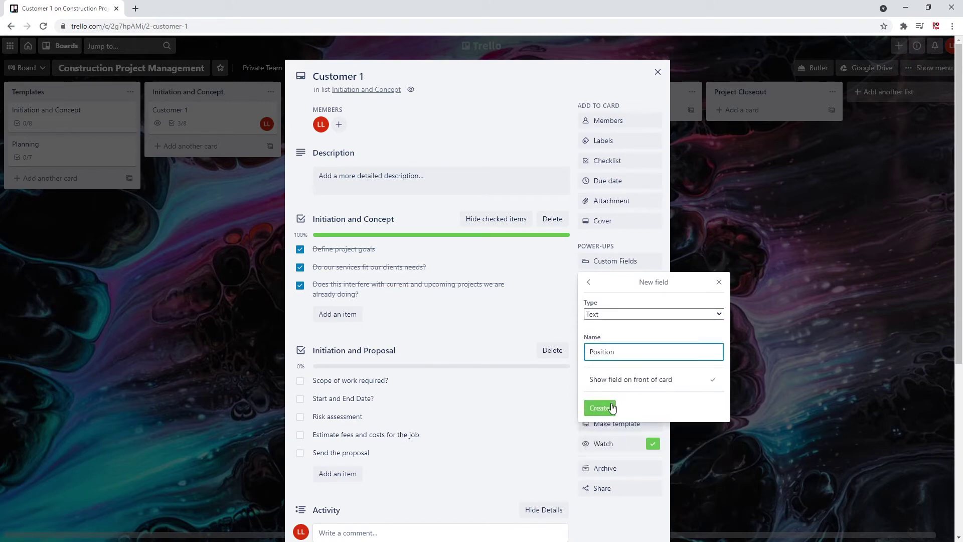
pyautogui.click(612, 407)
# Add a Phone Number number field and an Email text field
pyautogui.click(622, 314)
pyautogui.click(621, 351)
pyautogui.click(621, 351)
pyautogui.write('Pho')
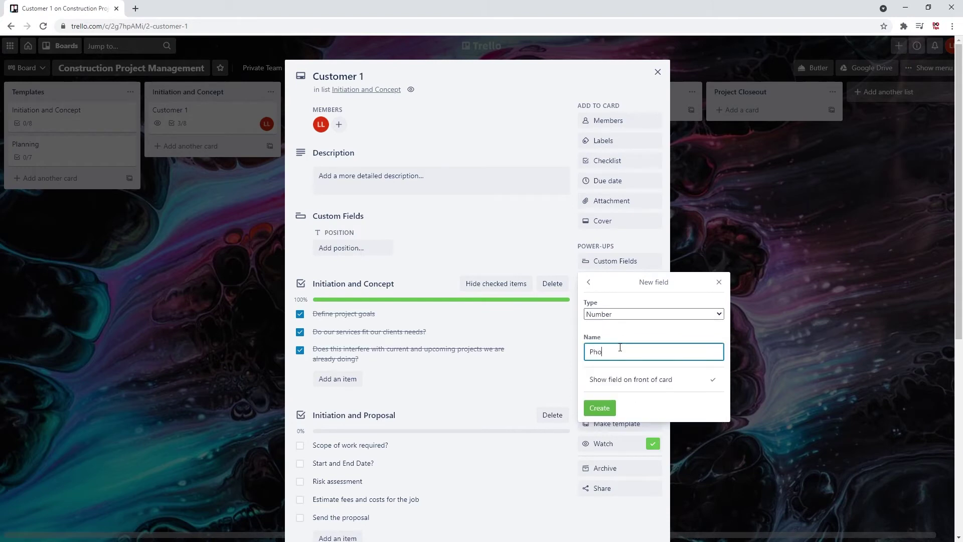
pyautogui.write('ne Number')
pyautogui.press('Return')
pyautogui.click(617, 342)
pyautogui.click(623, 314)
pyautogui.click(622, 365)
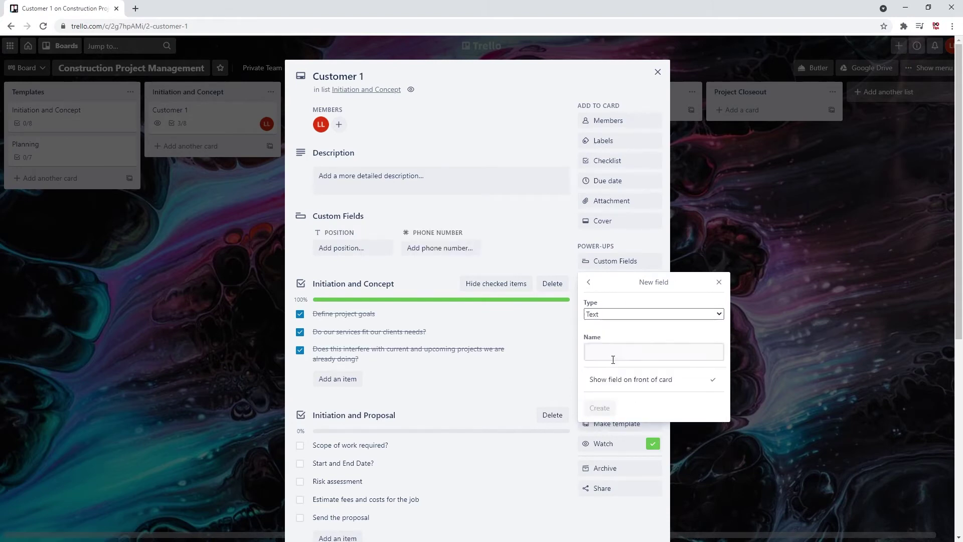
pyautogui.click(614, 352)
pyautogui.write('Email')
pyautogui.click(608, 406)
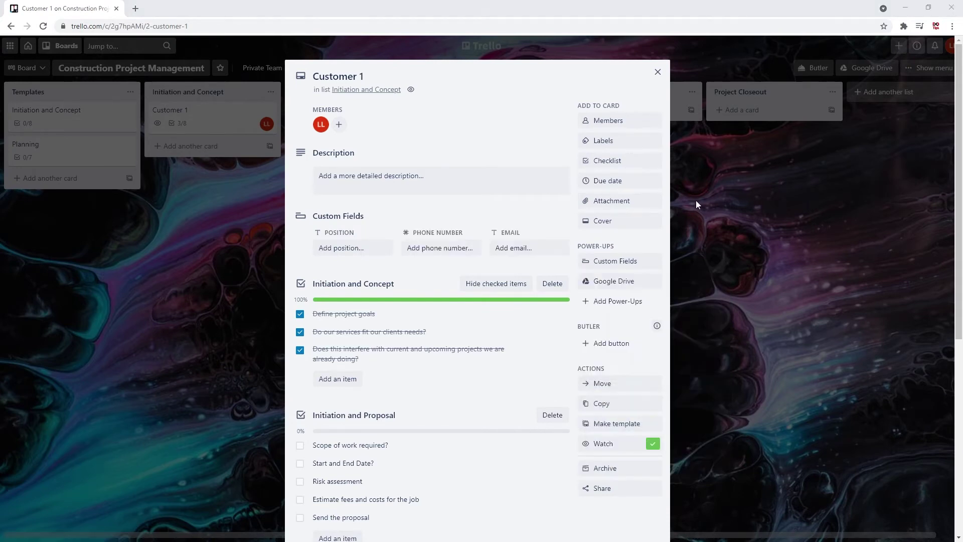
# Fill Position with General Contractor, enter the phone number and e-mail address, and close the card
pyautogui.click(338, 254)
pyautogui.write('General Contractor')
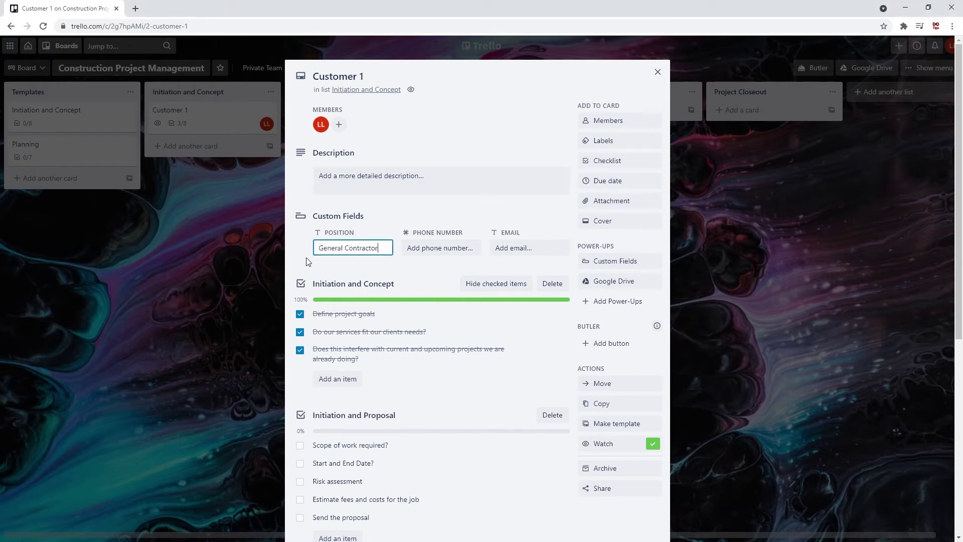
pyautogui.press('Return')
pyautogui.click(455, 251)
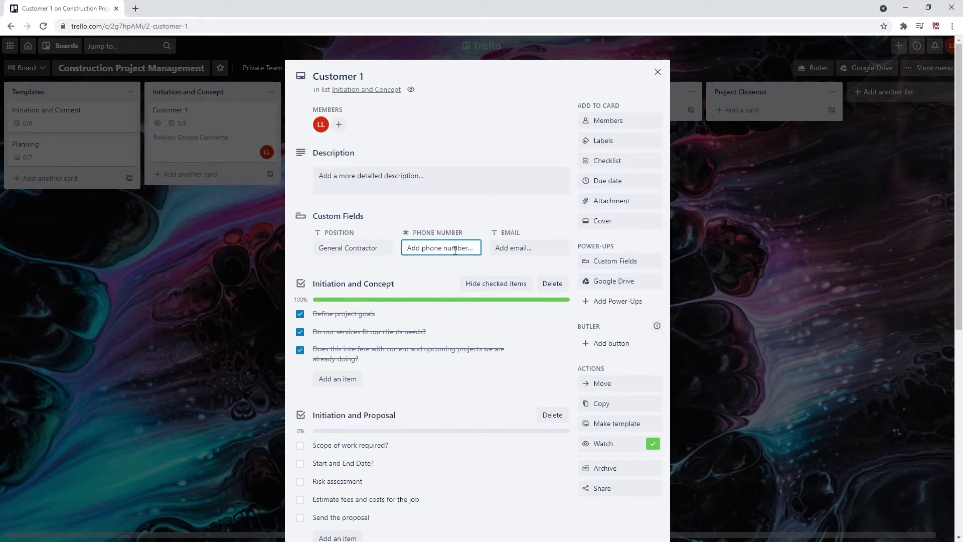
pyautogui.write('1111111111')
pyautogui.press('Return')
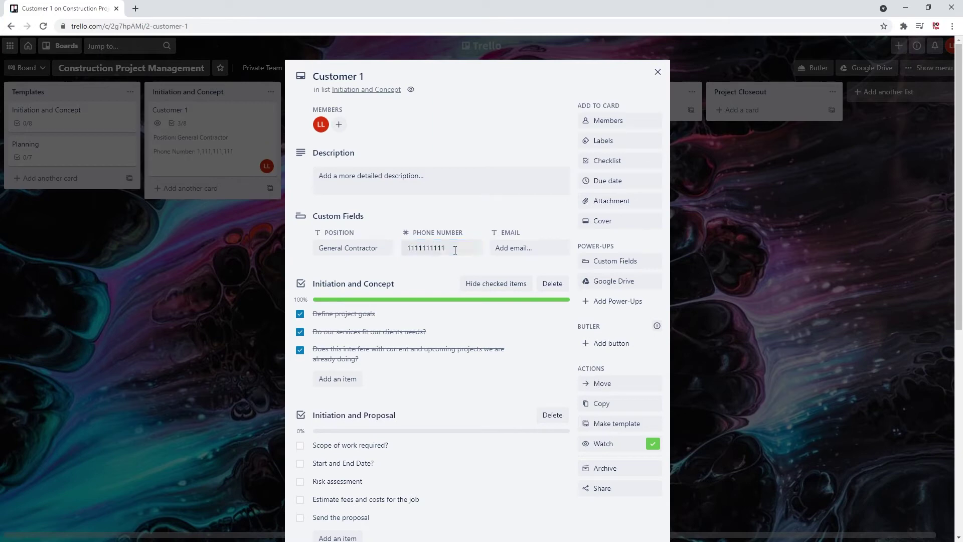
pyautogui.click(514, 248)
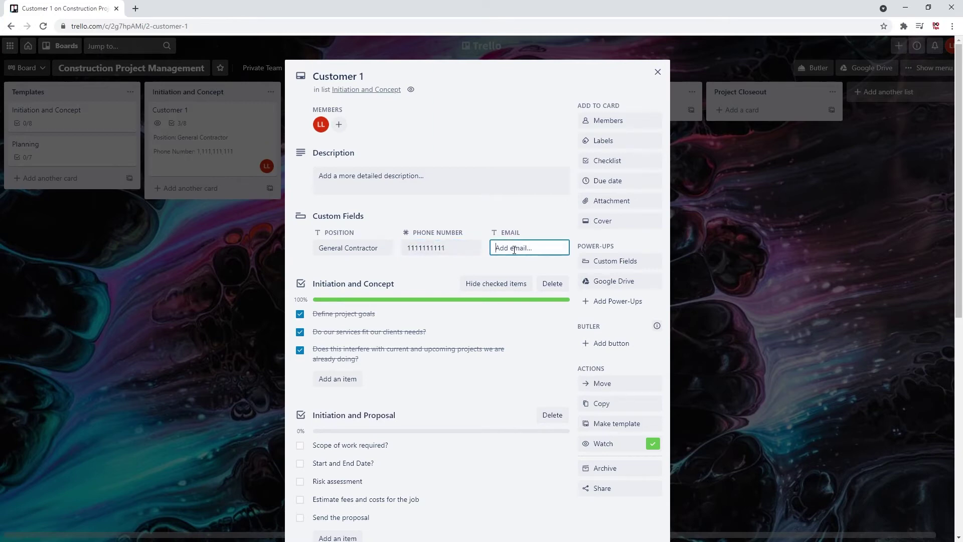
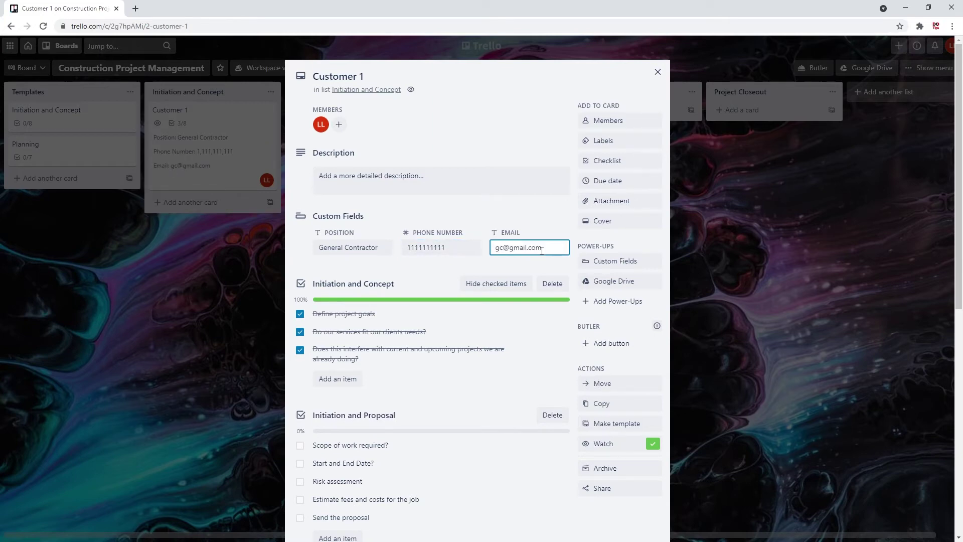
pyautogui.click(657, 71)
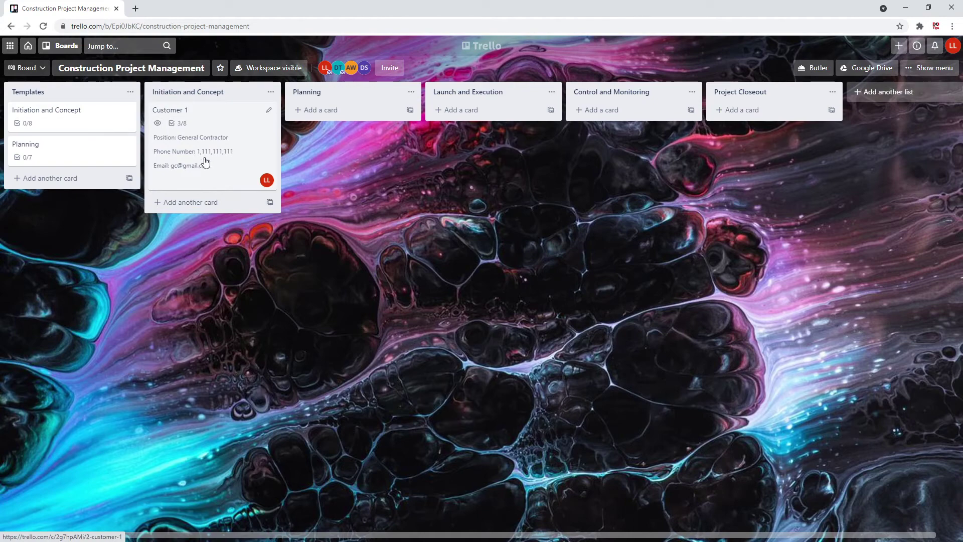
# Reopen Customer 1 to view its filled custom fields
pyautogui.click(205, 162)
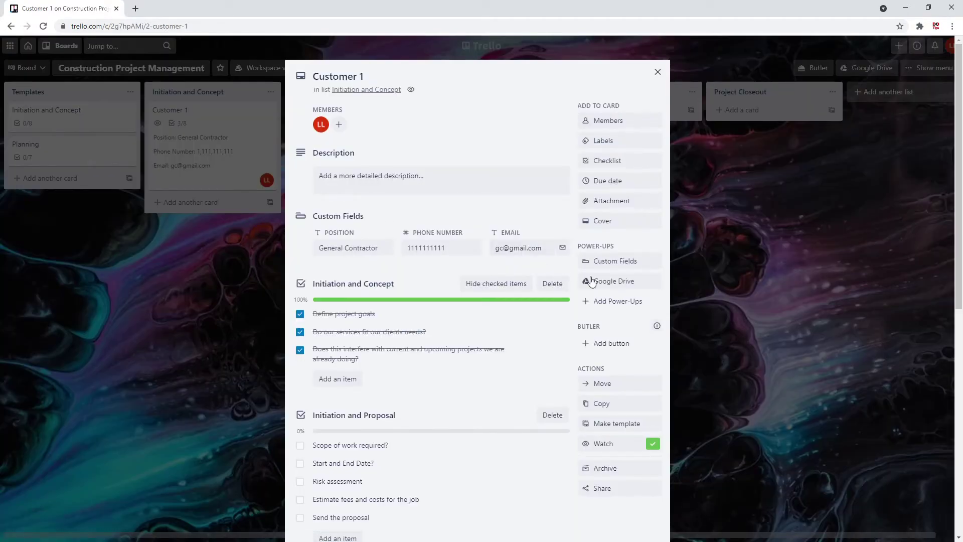
# Attach the Stakeholders spreadsheet from Google Drive to Customer 1 and open it
pyautogui.click(609, 285)
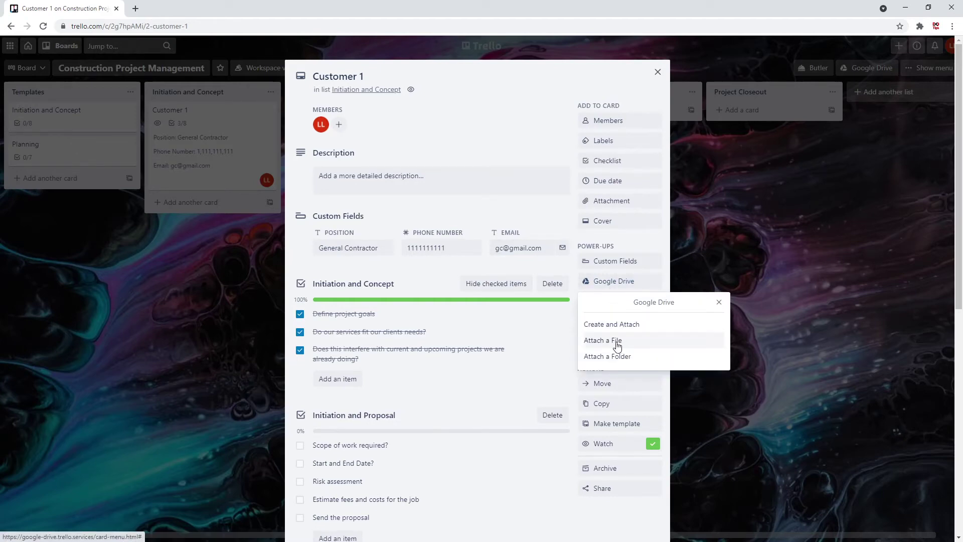
pyautogui.click(616, 345)
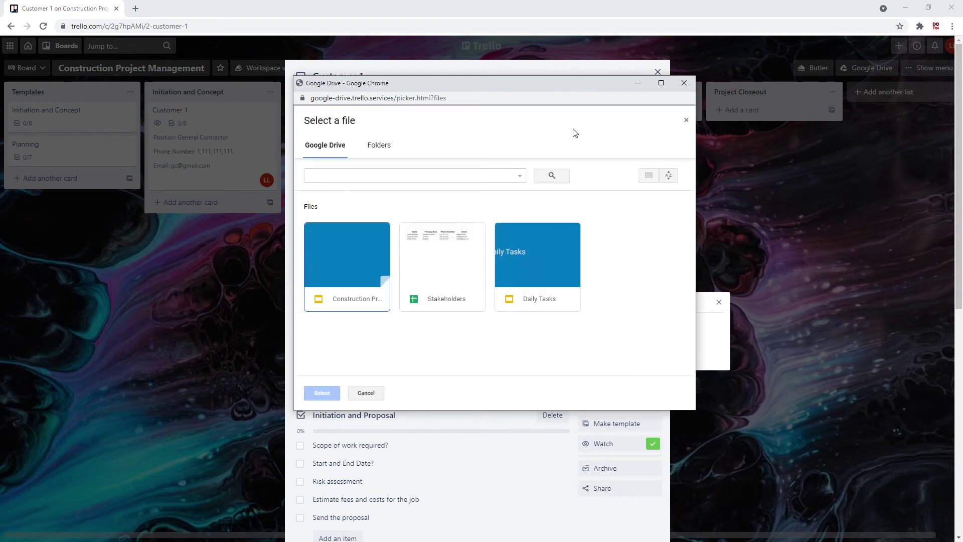
pyautogui.click(440, 260)
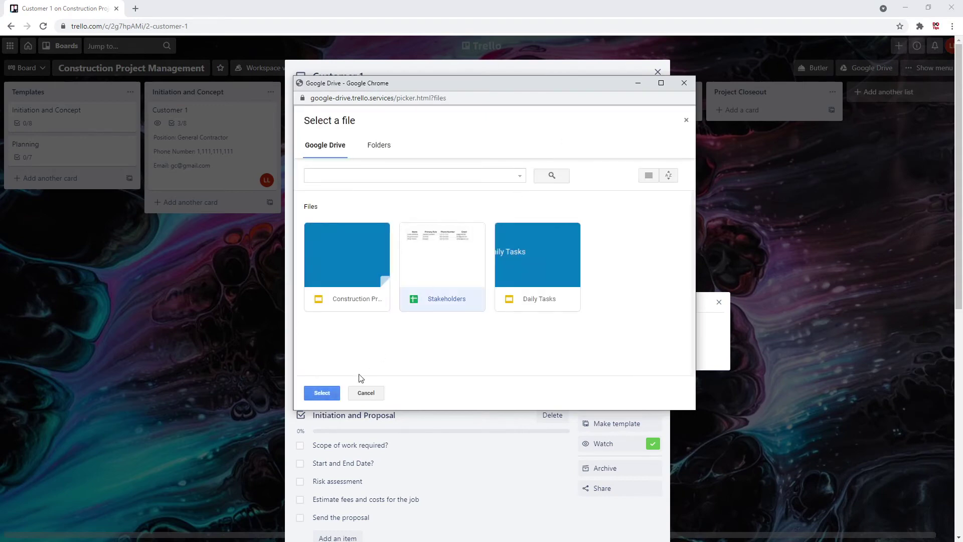
pyautogui.click(322, 393)
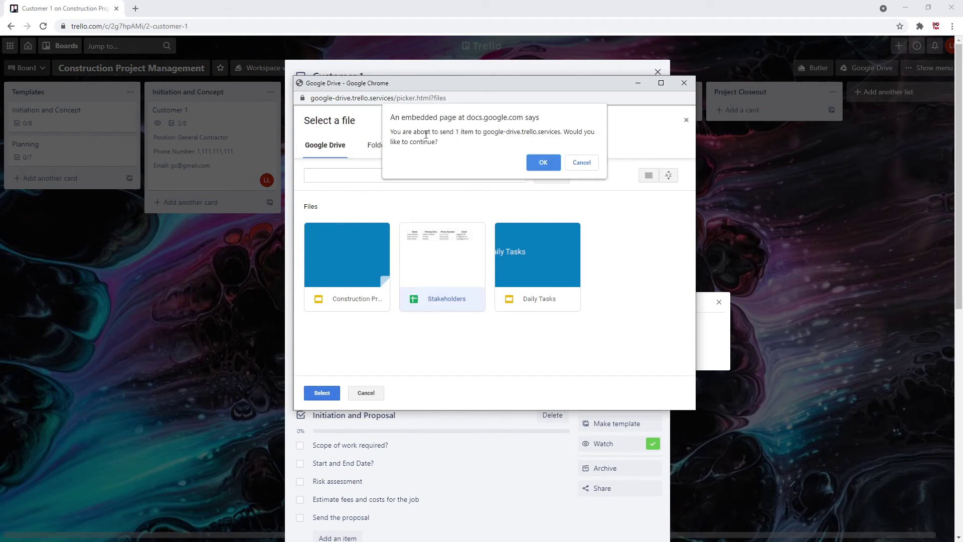
pyautogui.click(554, 164)
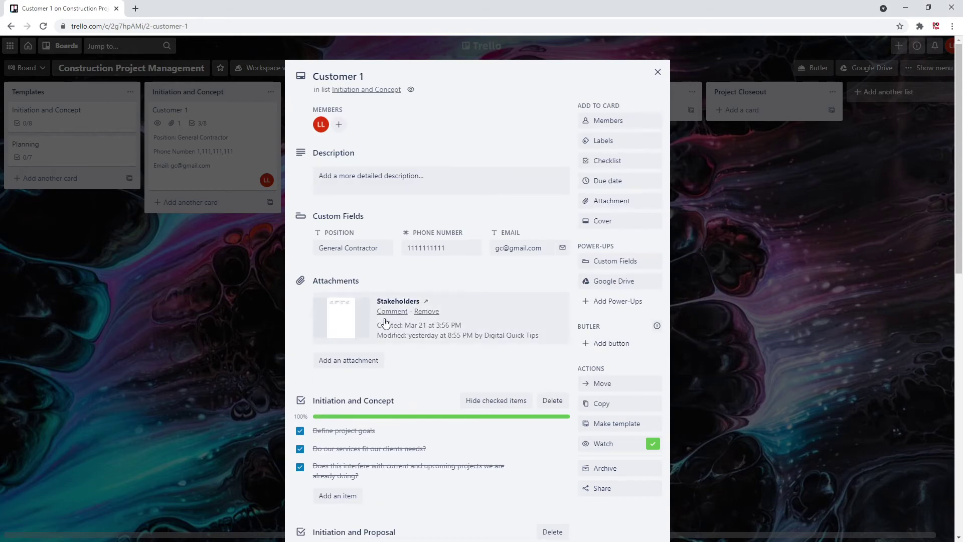
pyautogui.click(363, 322)
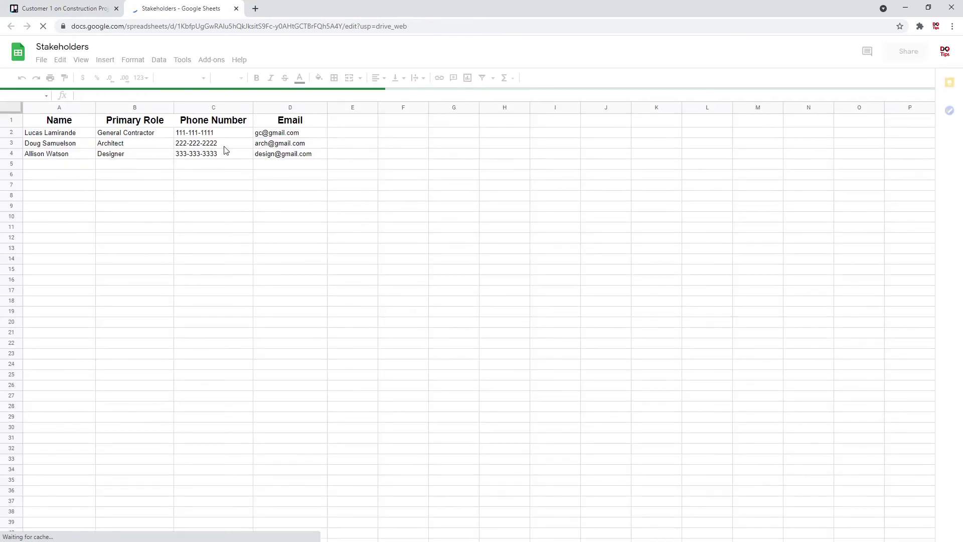
# Close the Stakeholders spreadsheet browser tab to return to Trello
pyautogui.click(237, 9)
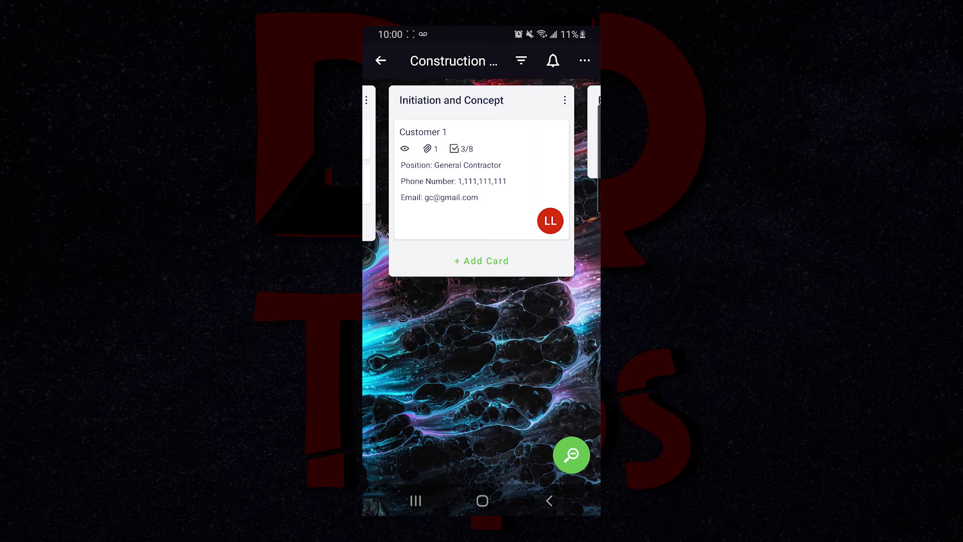
# On the phone, open Customer 1's Stakeholders attachment and swipe across the sheet's columns
pyautogui.click(481, 179)
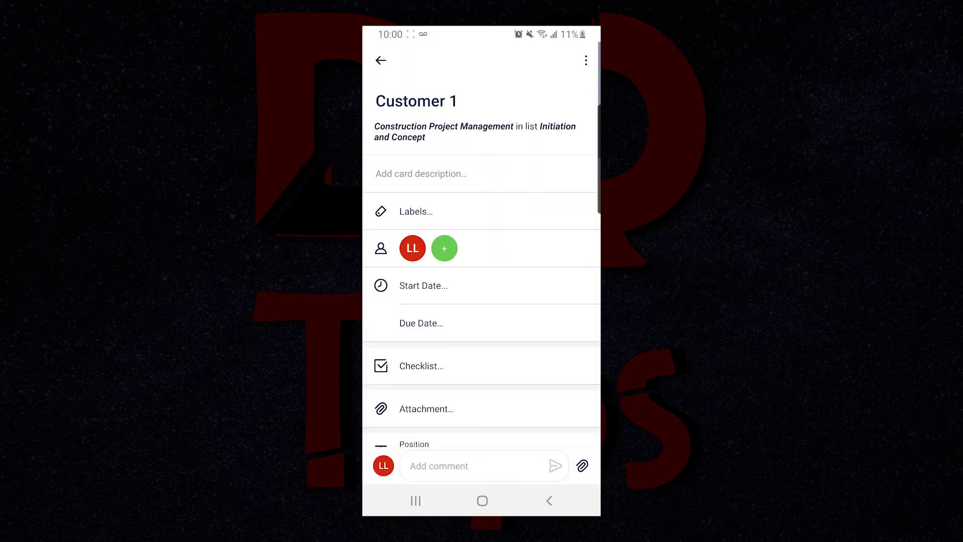
pyautogui.scroll(-10, 481, 261)
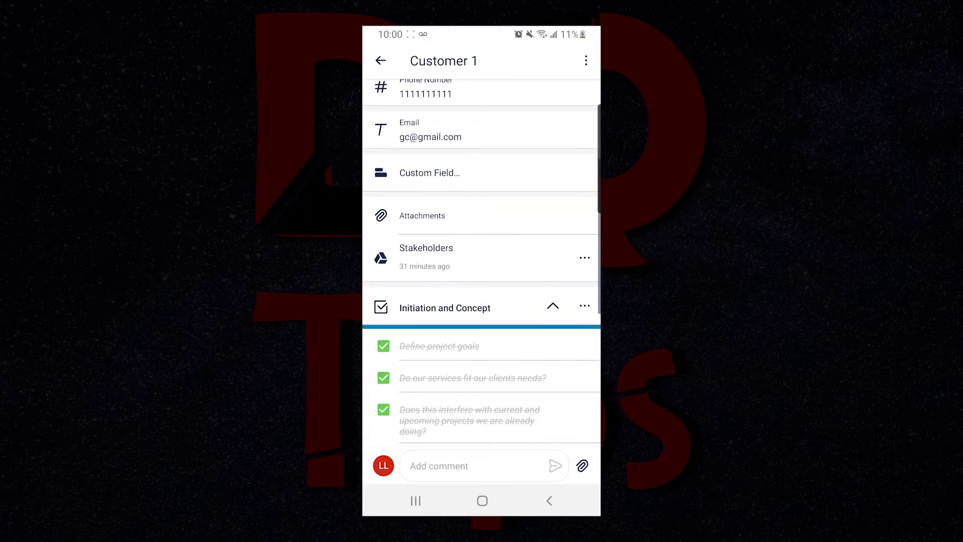
pyautogui.scroll(3, 481, 261)
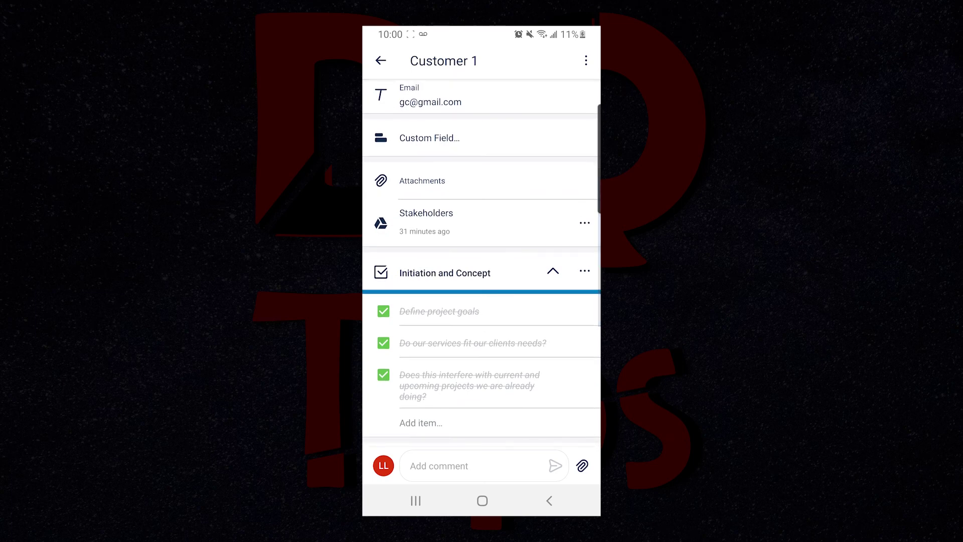
pyautogui.scroll(1, 482, 261)
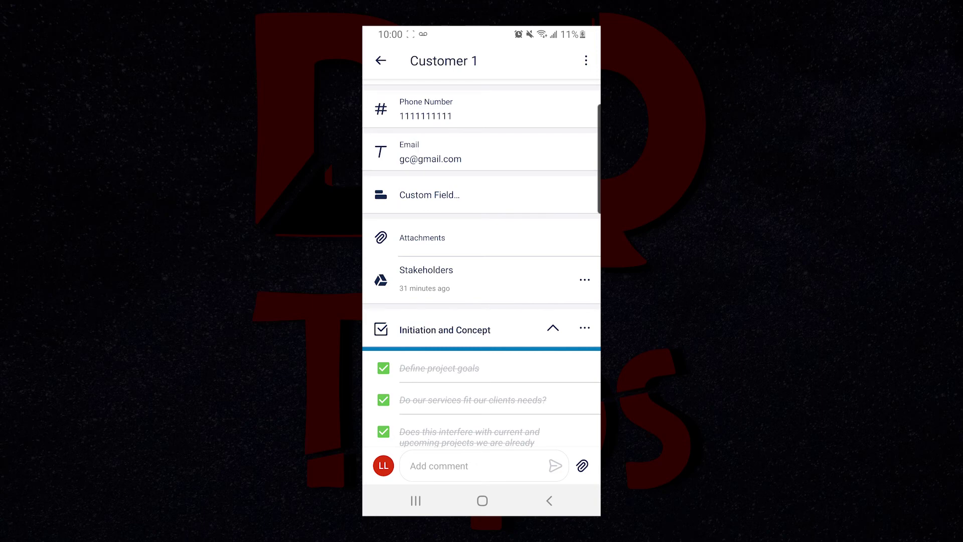
pyautogui.click(426, 279)
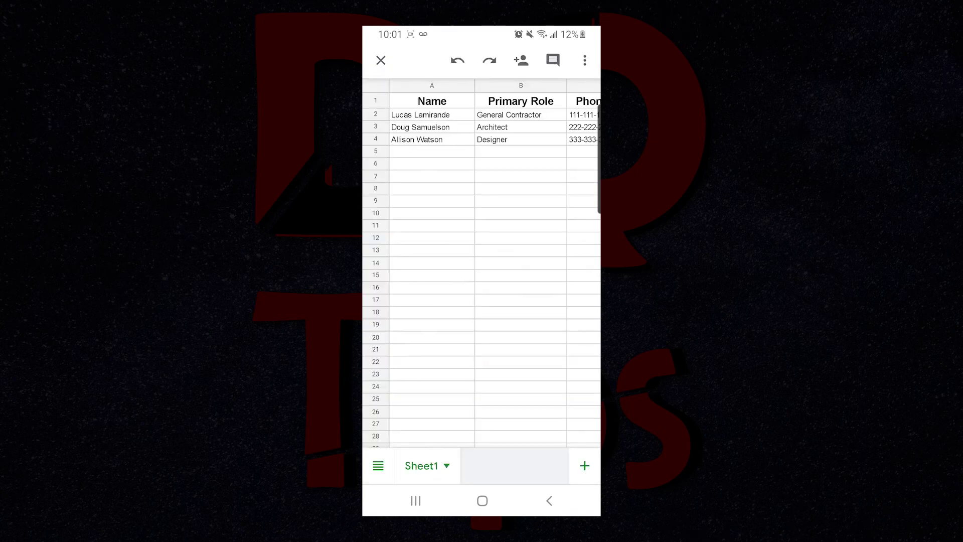
pyautogui.hscroll(10, 481, 261)
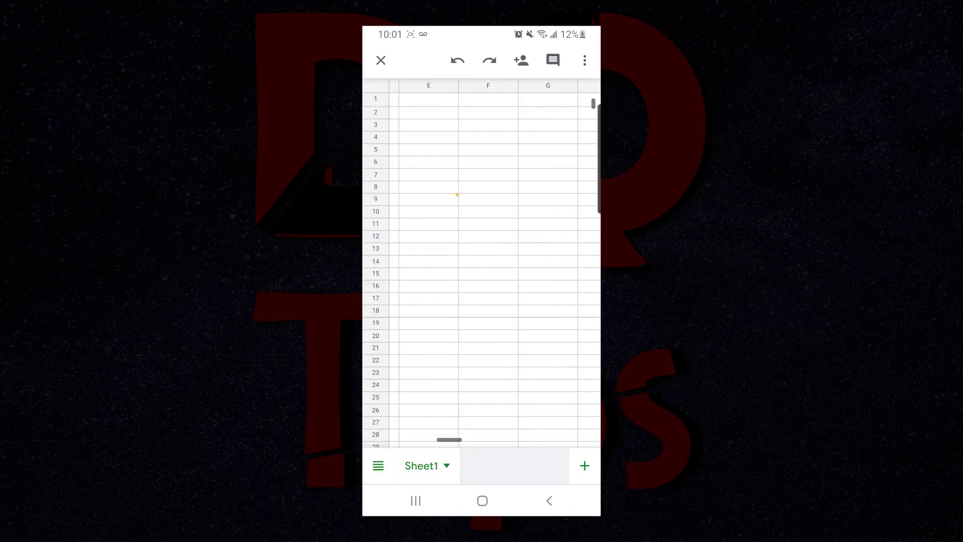
pyautogui.hscroll(-10, 481, 261)
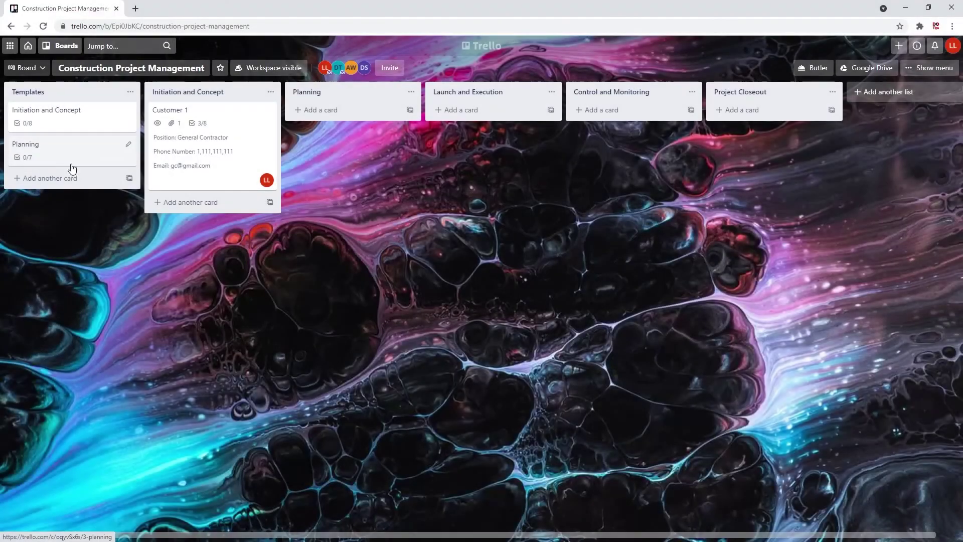
# On the Planning card, create an Advanced Safety Plan checklist starting with 'Site specific safety plan'
pyautogui.click(71, 166)
pyautogui.click(609, 197)
pyautogui.write('A')
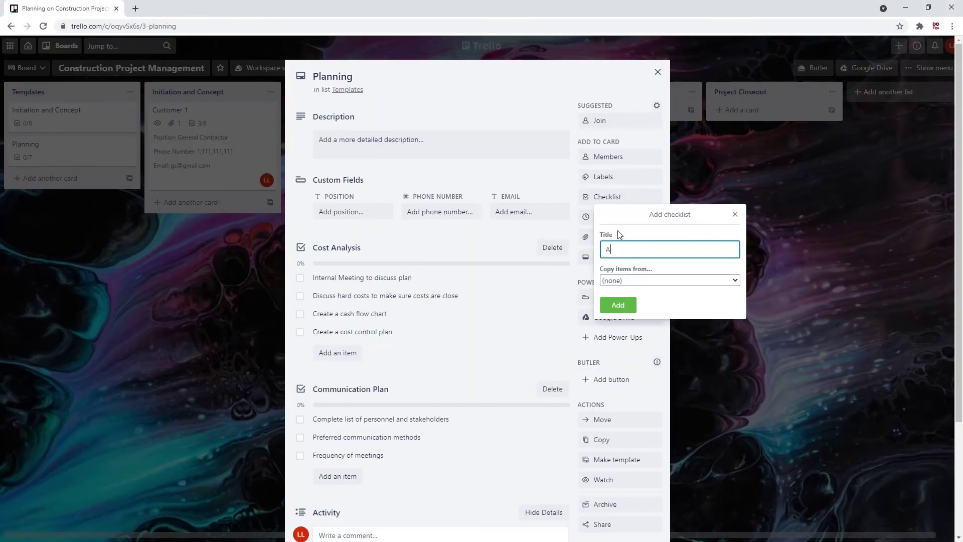
pyautogui.write('dvanced Safety Plan')
pyautogui.press('Return')
pyautogui.write('Site specific safe')
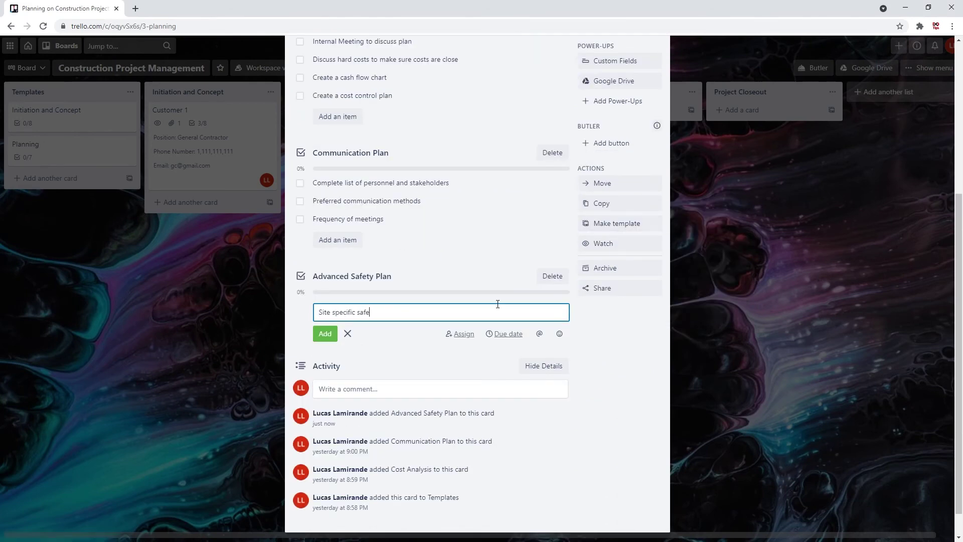
pyautogui.write('ty plan')
pyautogui.press('Return')
# Add Assess hazards, Daily toolbox meetings and Define Site specific safety rules items, then close the card
pyautogui.write('Assess hazards')
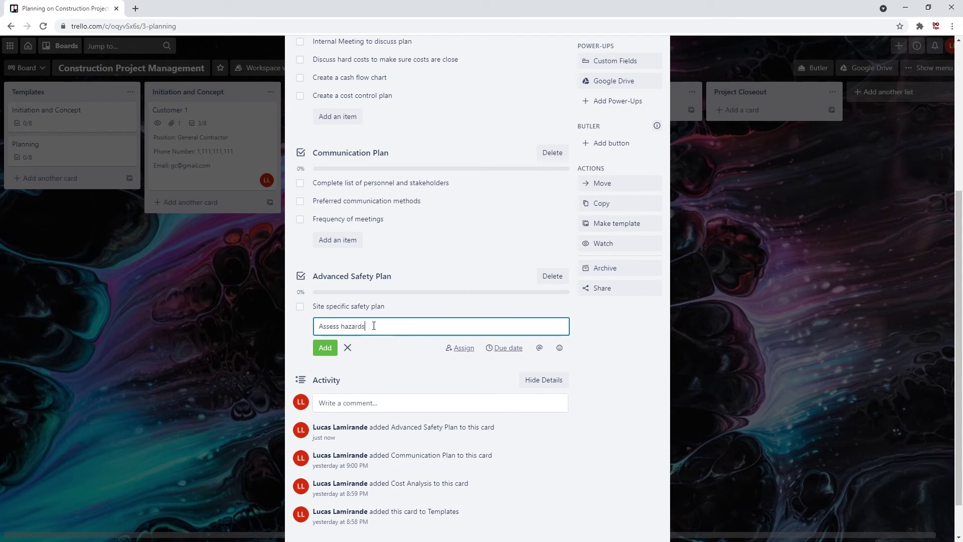
pyautogui.press('Return')
pyautogui.write('Daily toolbox meetings')
pyautogui.press('Return')
pyautogui.write('Def')
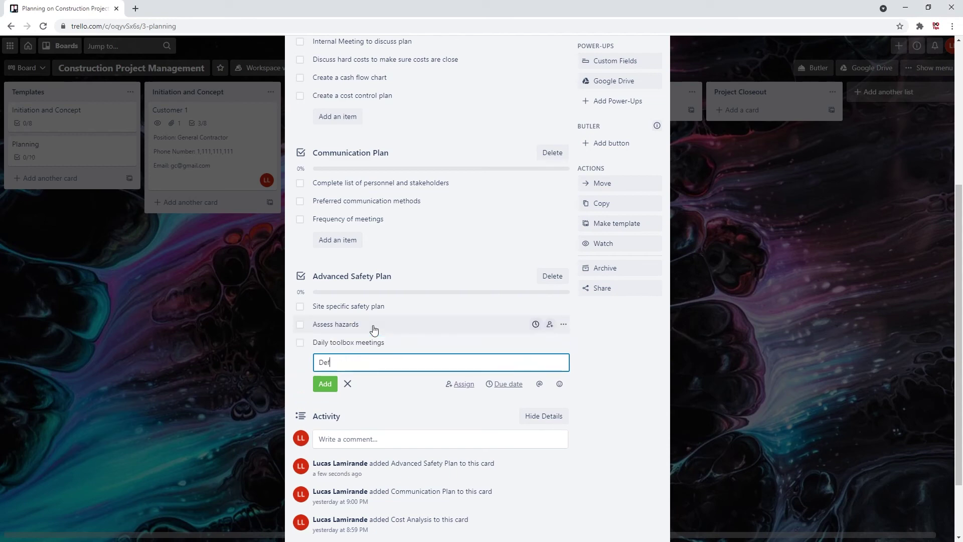
pyautogui.write('ine Site specific safety t')
pyautogui.press('BackSpace')
pyautogui.write('rules')
pyautogui.press('Return')
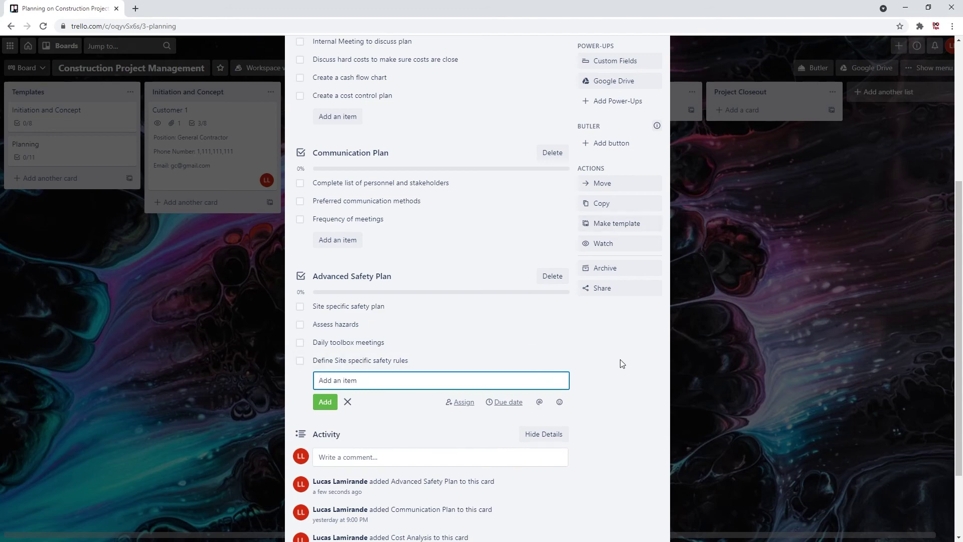
pyautogui.press('Escape')
pyautogui.scroll(3, 658, 80)
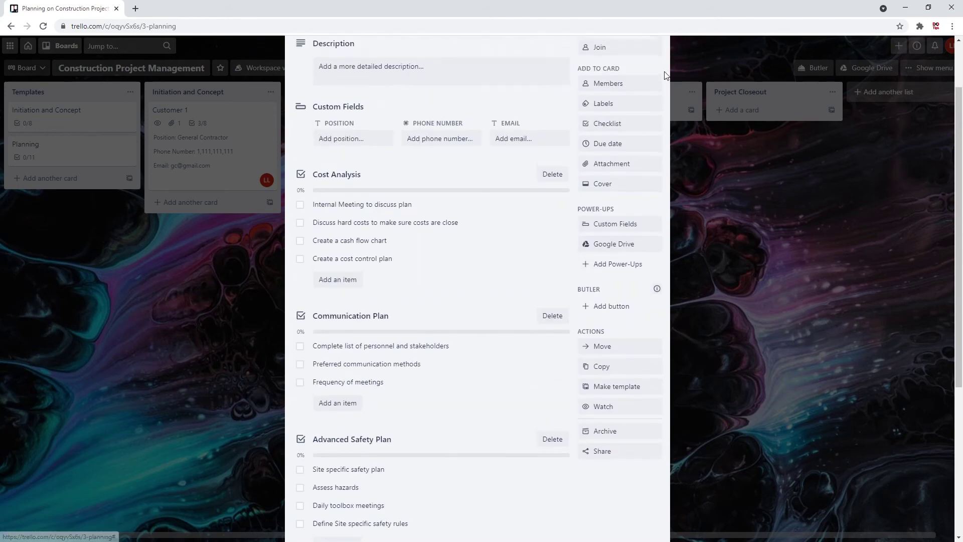
pyautogui.scroll(2, 666, 75)
pyautogui.click(657, 71)
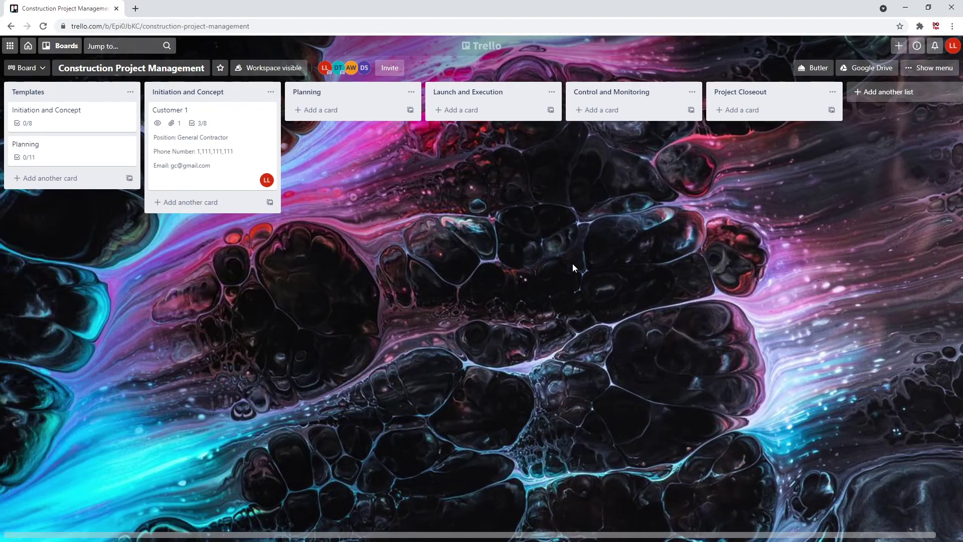